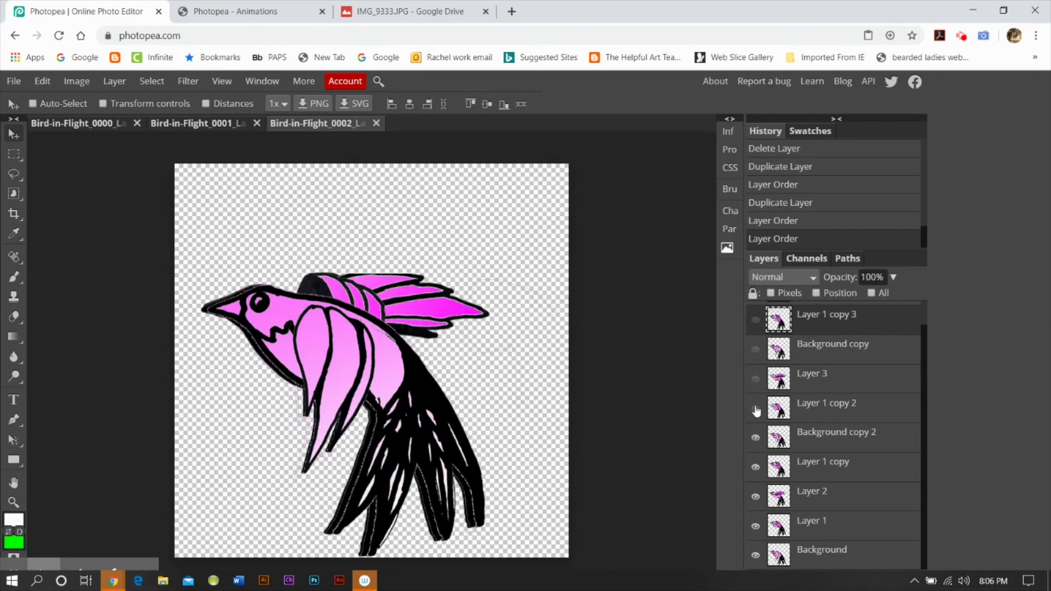
# Show layers Layer 1 copy 2, Layer 3, Background copy and Layer 1 copy 3, and move Layer 1 copy 3 below Background copy
pyautogui.click(756, 408)
pyautogui.click(757, 379)
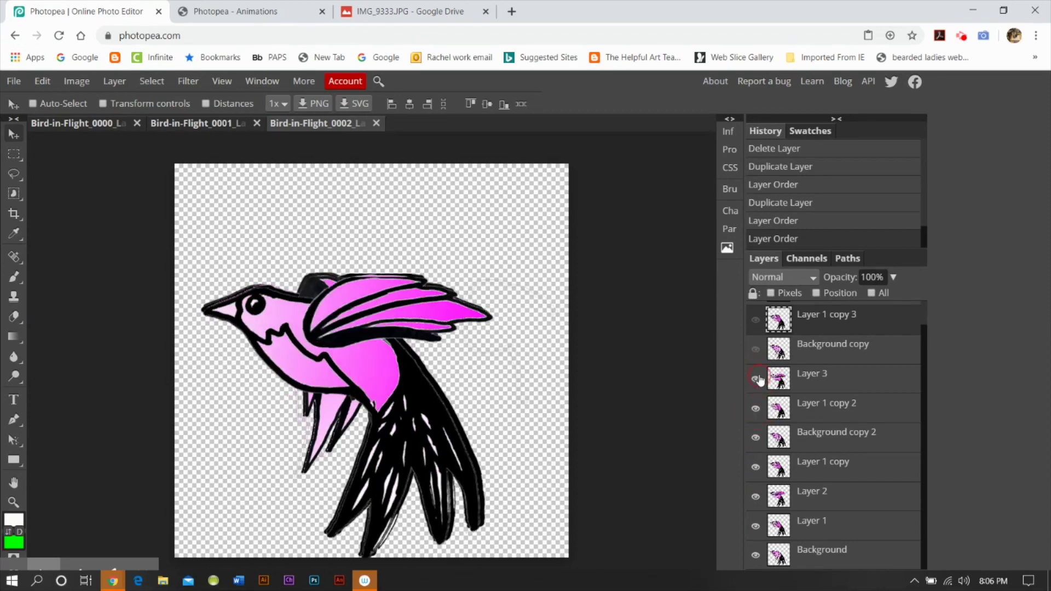
pyautogui.click(758, 351)
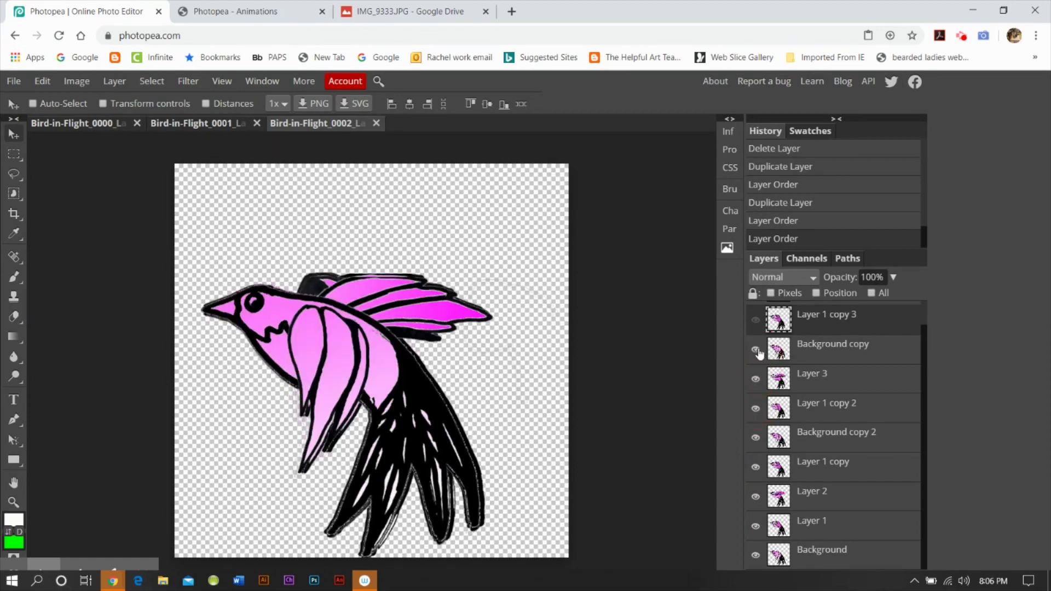
pyautogui.click(750, 317)
pyautogui.click(754, 322)
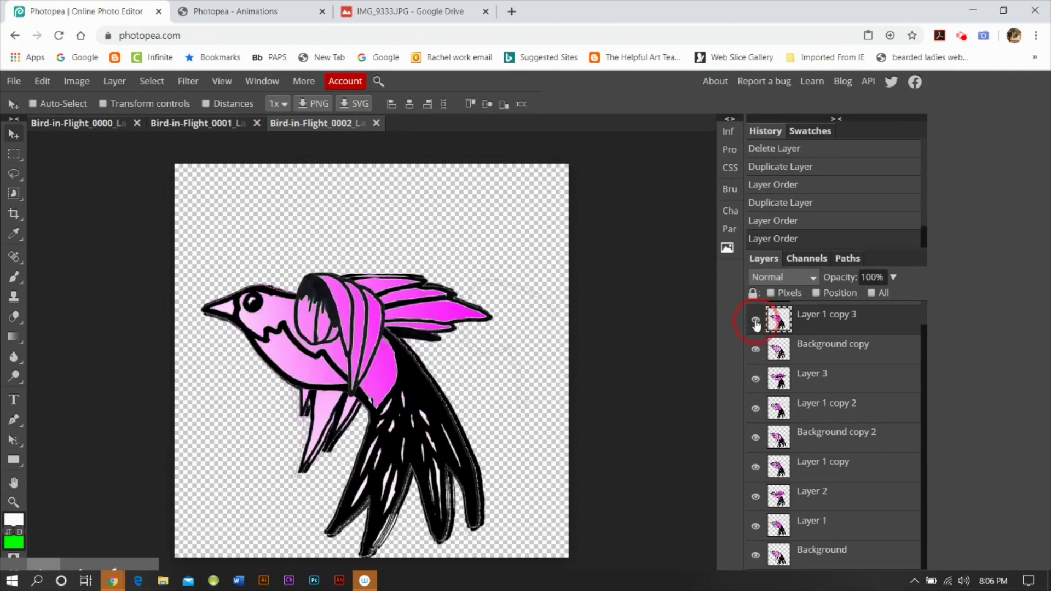
pyautogui.moveTo(874, 326); pyautogui.dragTo(875, 361)
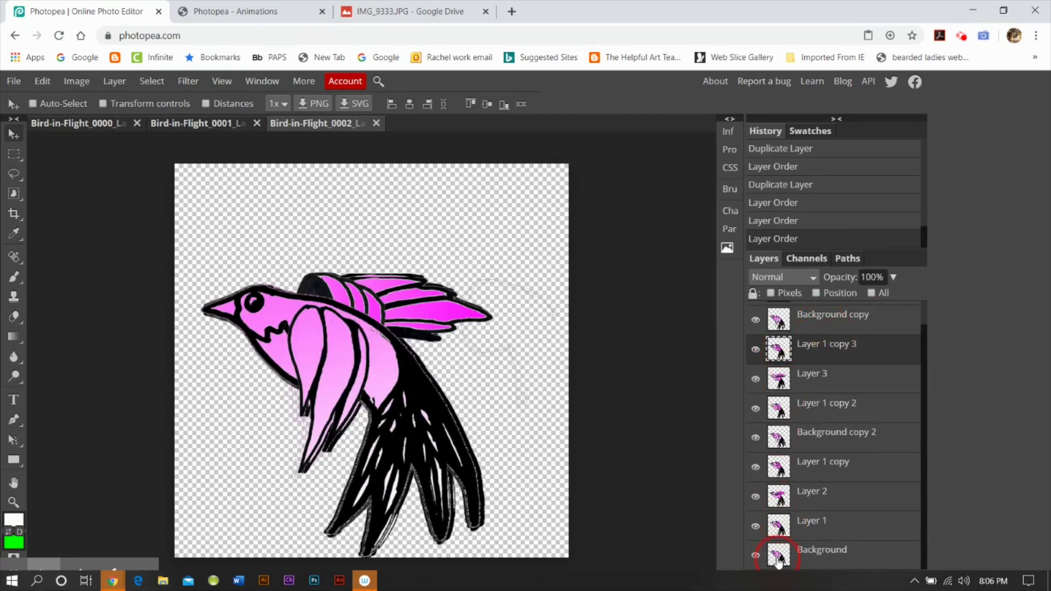
# Rename the Background layer to _a_Background so it counts as an animation frame
pyautogui.click(826, 554)
pyautogui.doubleClick(824, 550)
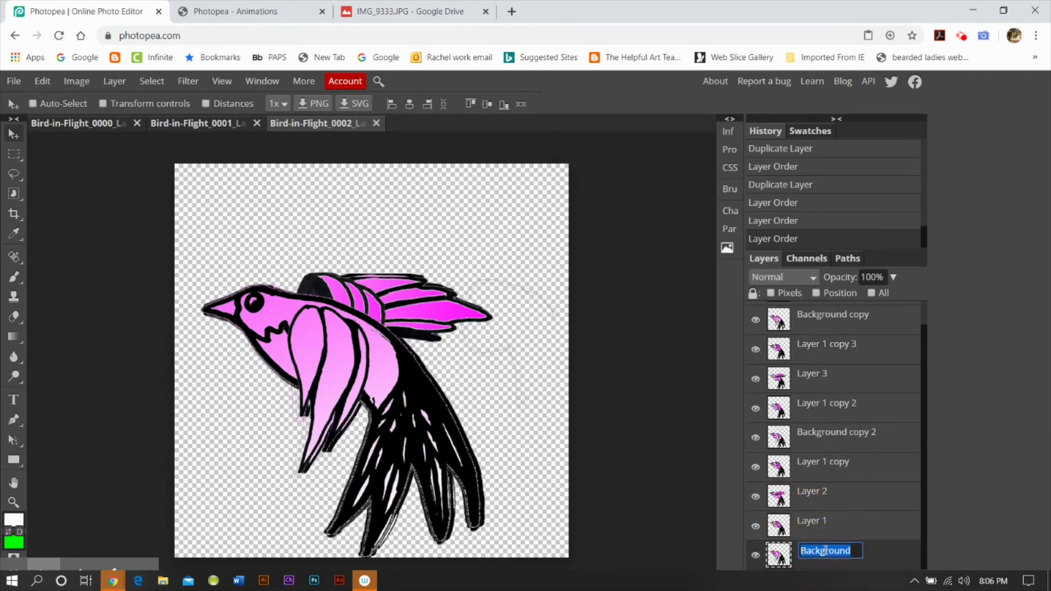
pyautogui.click(803, 551)
pyautogui.write('_a_')
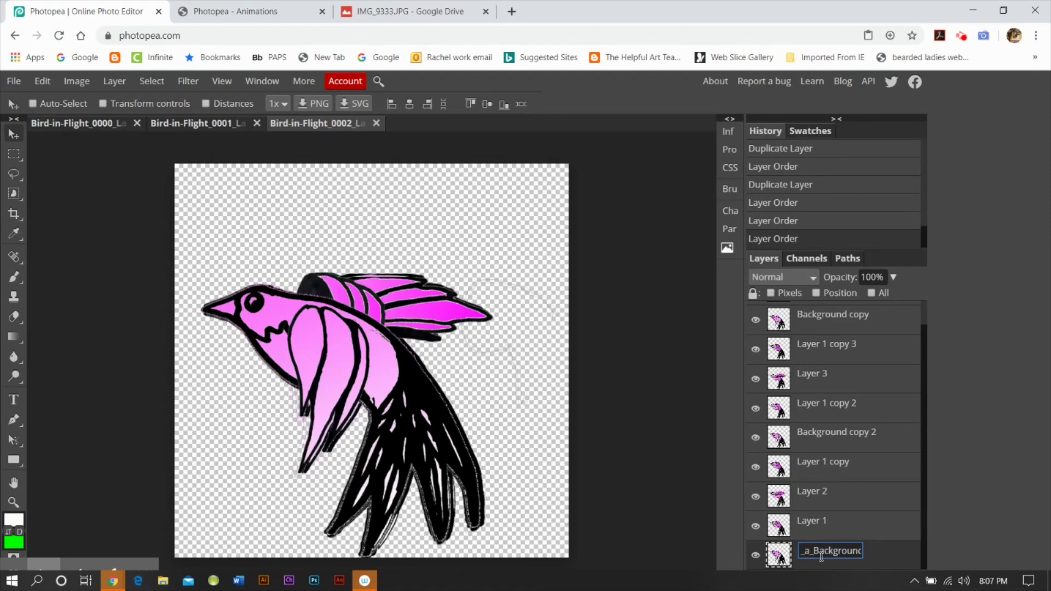
pyautogui.moveTo(814, 551); pyautogui.dragTo(801, 552)
pyautogui.rightClick(808, 554)
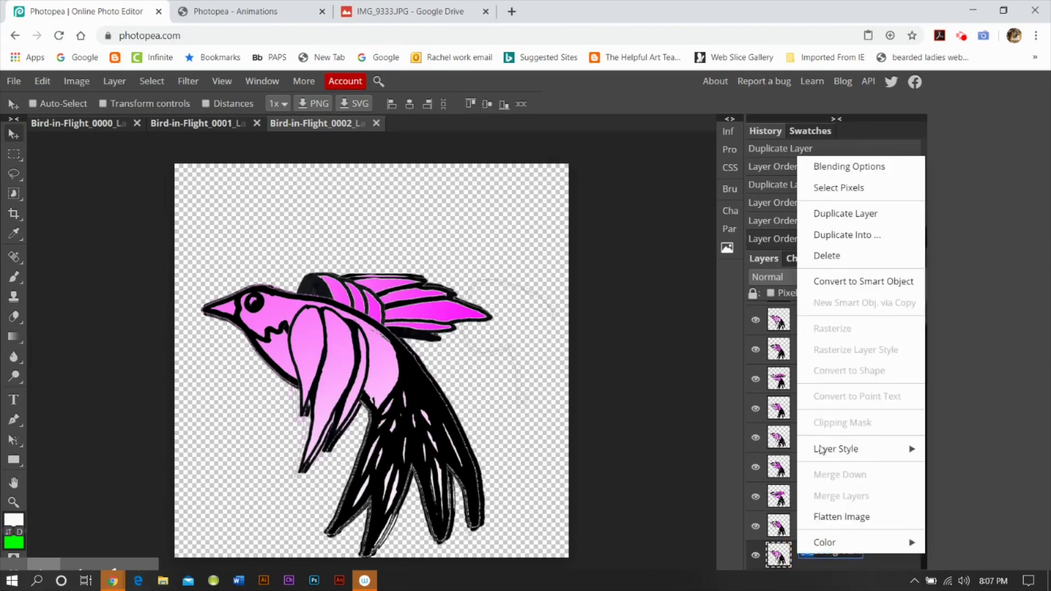
pyautogui.click(810, 569)
# Add the _a_ prefix to the names of Layer 1 and Layer 2
pyautogui.doubleClick(804, 520)
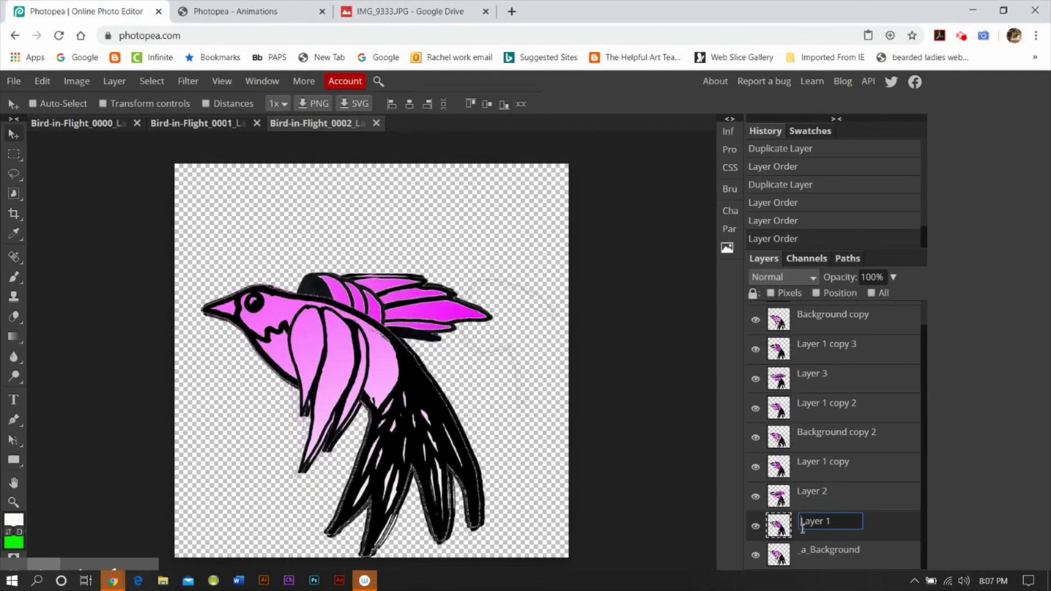
pyautogui.write('_a_')
pyautogui.doubleClick(807, 492)
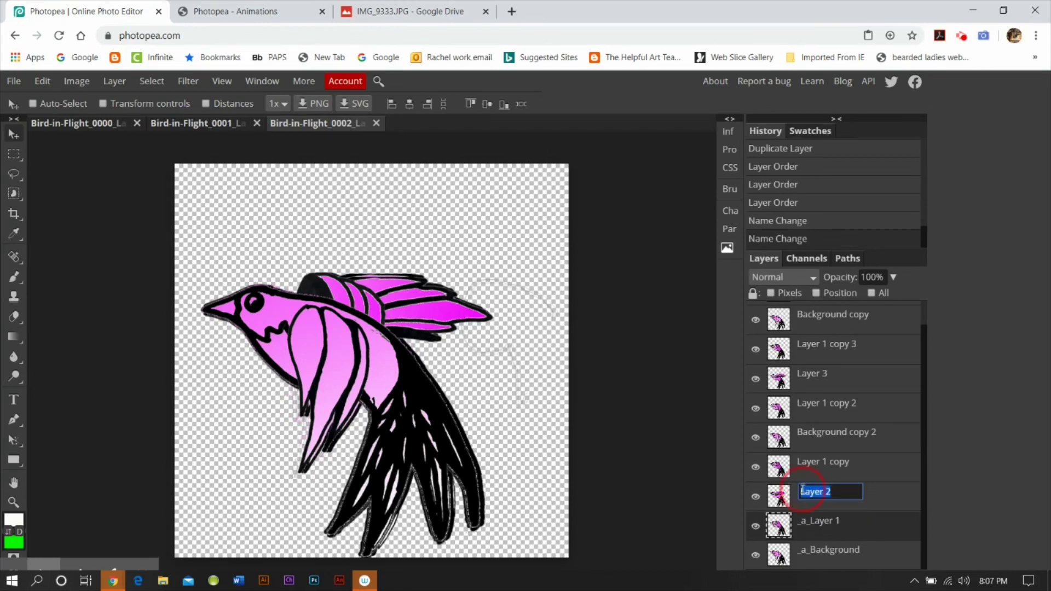
pyautogui.click(803, 489)
pyautogui.write('_a_')
# Rename Layer 1 copy to _a_Layer 1 copy and Background copy 2 to _a_Background copy 2
pyautogui.doubleClick(801, 462)
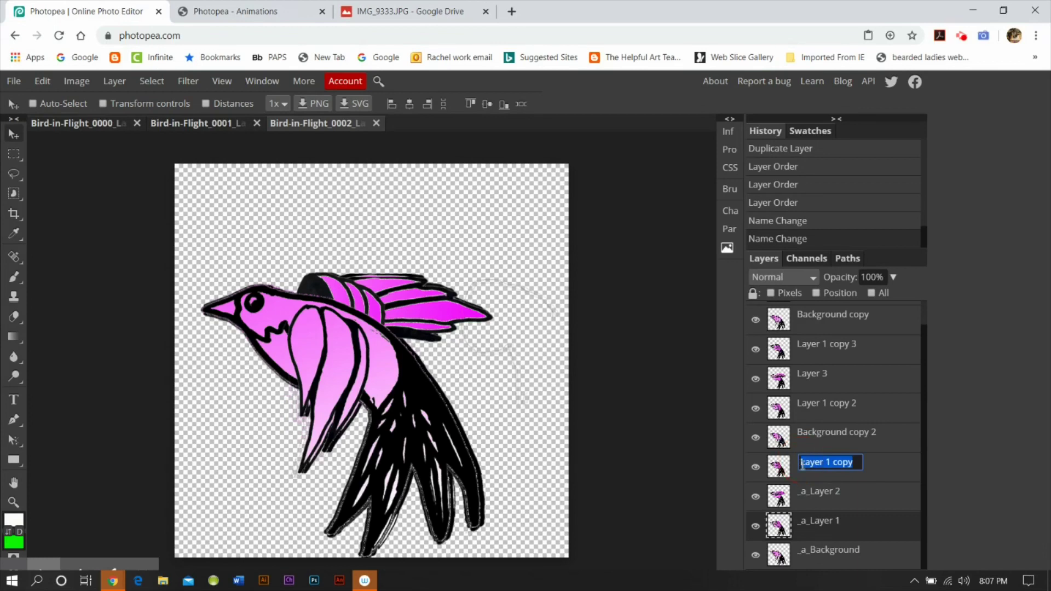
pyautogui.click(802, 461)
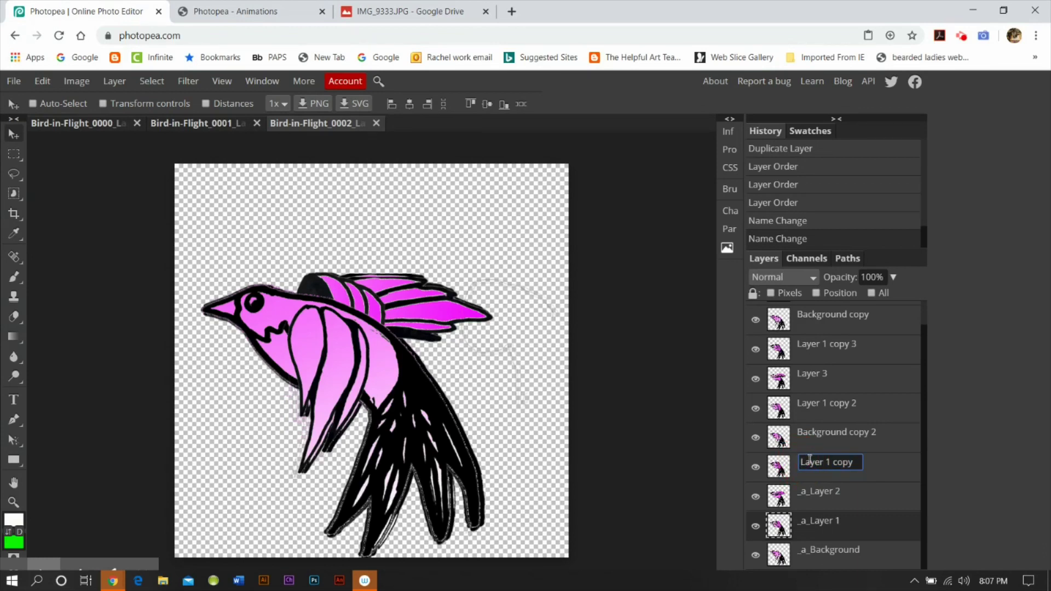
pyautogui.write('_a_')
pyautogui.doubleClick(799, 432)
pyautogui.click(801, 434)
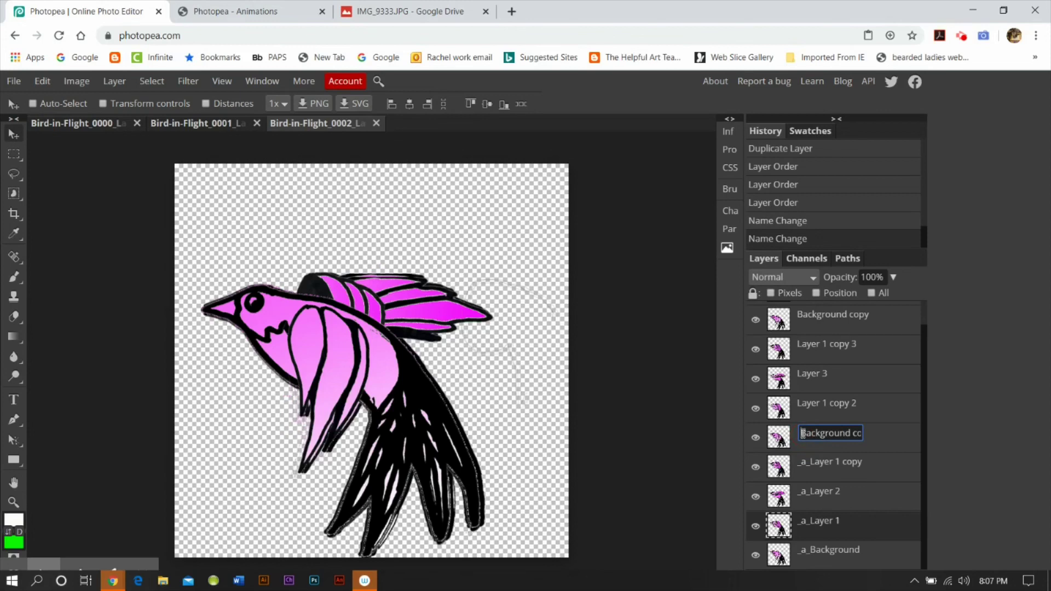
pyautogui.write('_a_')
# Rename the Layer 1 copy 2 layer to _a_Layer 1 copy 2
pyautogui.doubleClick(803, 404)
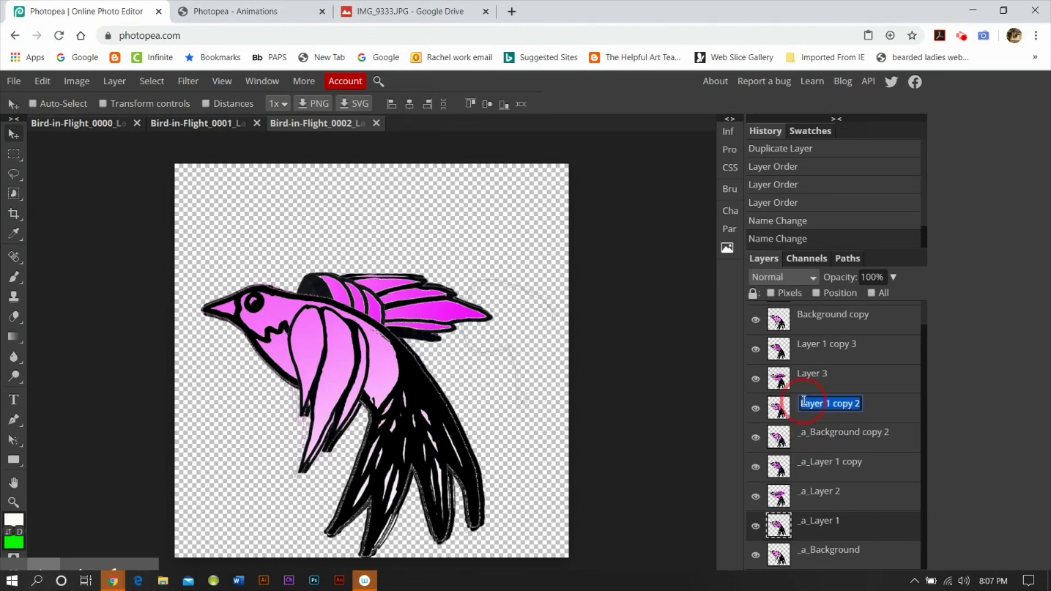
pyautogui.click(801, 402)
pyautogui.write('_a_')
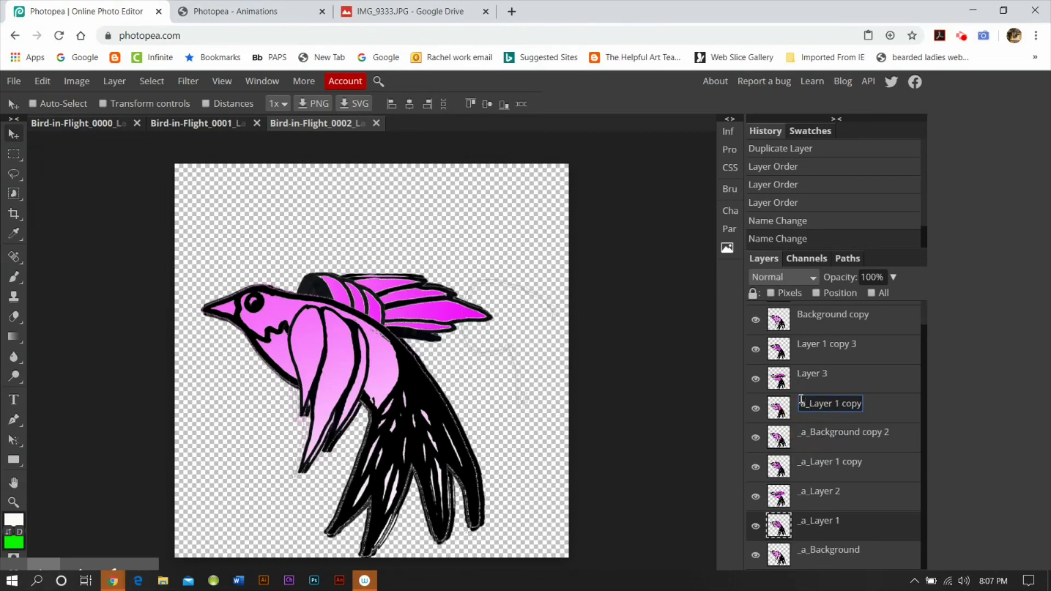
pyautogui.press('BackSpace')
pyautogui.press('BackSpace')
pyautogui.press('BackSpace')
pyautogui.write('_a_')
# Put the _a_ prefix in front of the layer names Layer 3 and Layer 1 copy 3
pyautogui.doubleClick(804, 375)
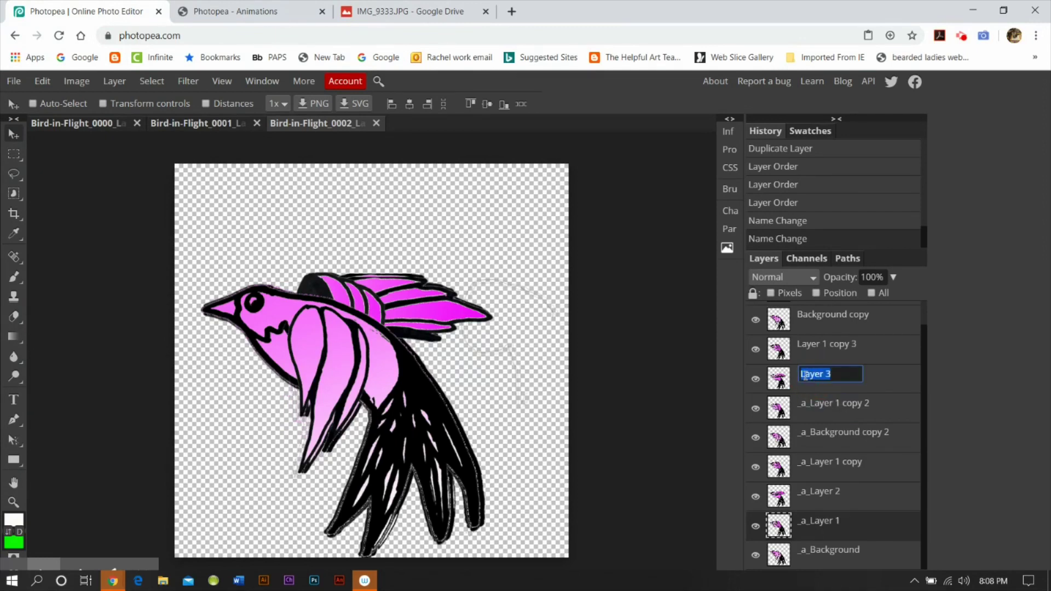
pyautogui.click(802, 374)
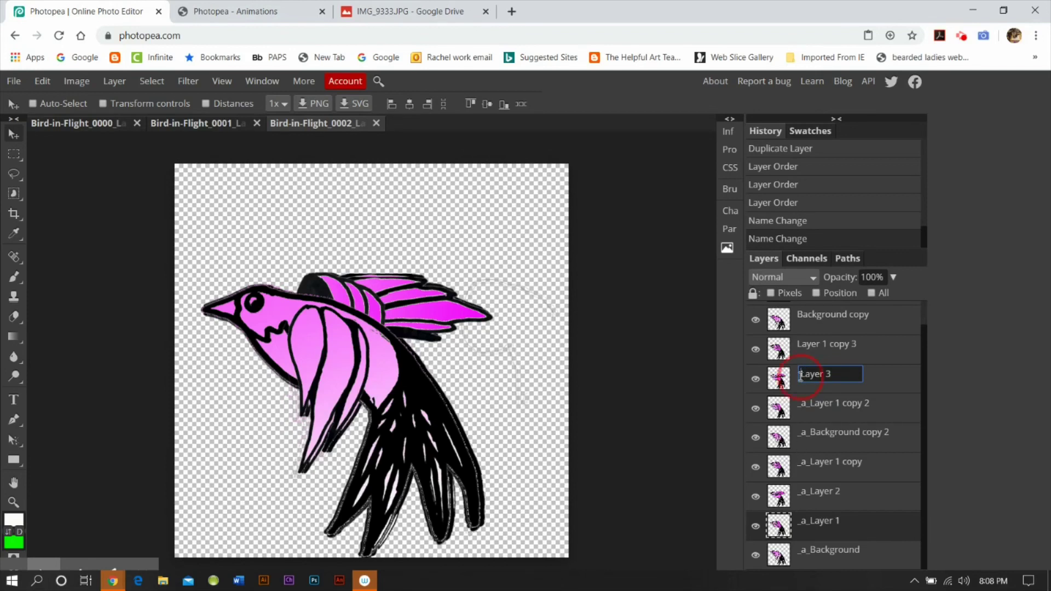
pyautogui.write('_a_')
pyautogui.doubleClick(818, 343)
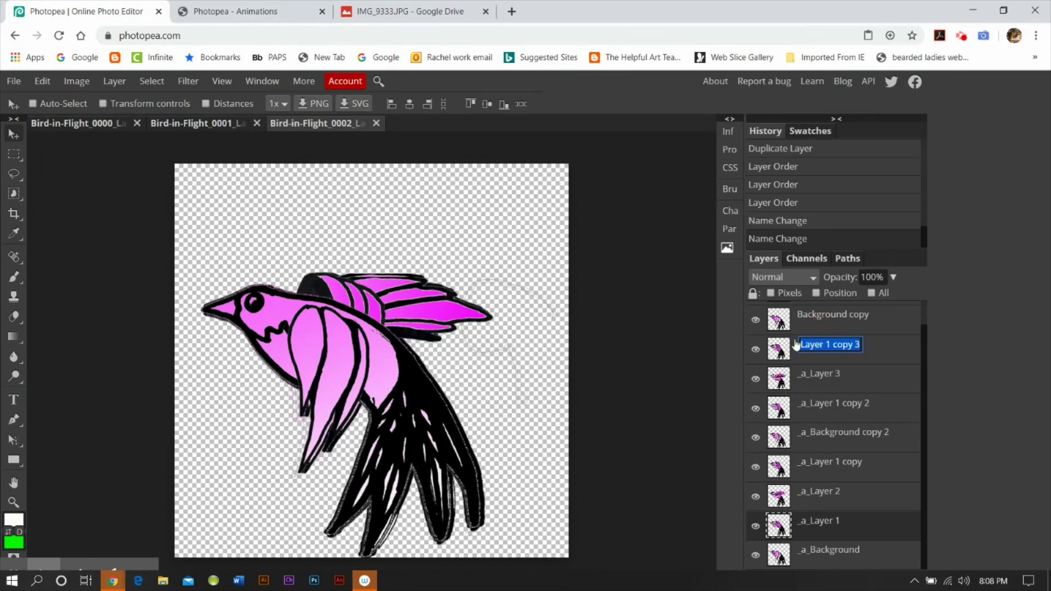
pyautogui.write('_a_')
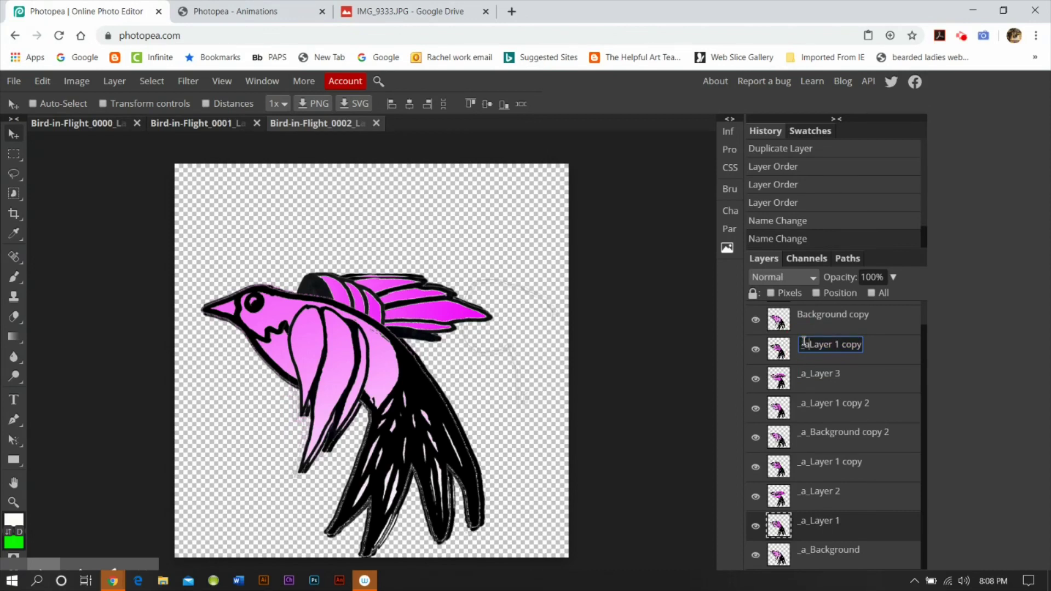
# Prefix the two remaining layer names, Background copy and Layer 3 copy, with _a_
pyautogui.scroll(1, 806, 327)
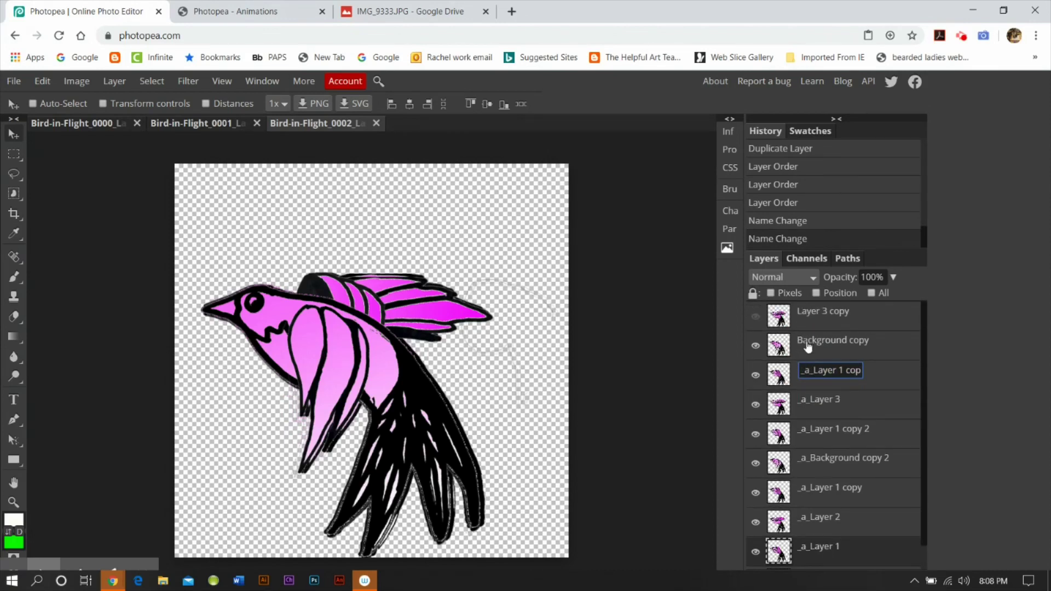
pyautogui.doubleClick(804, 341)
pyautogui.click(800, 341)
pyautogui.write('_a_')
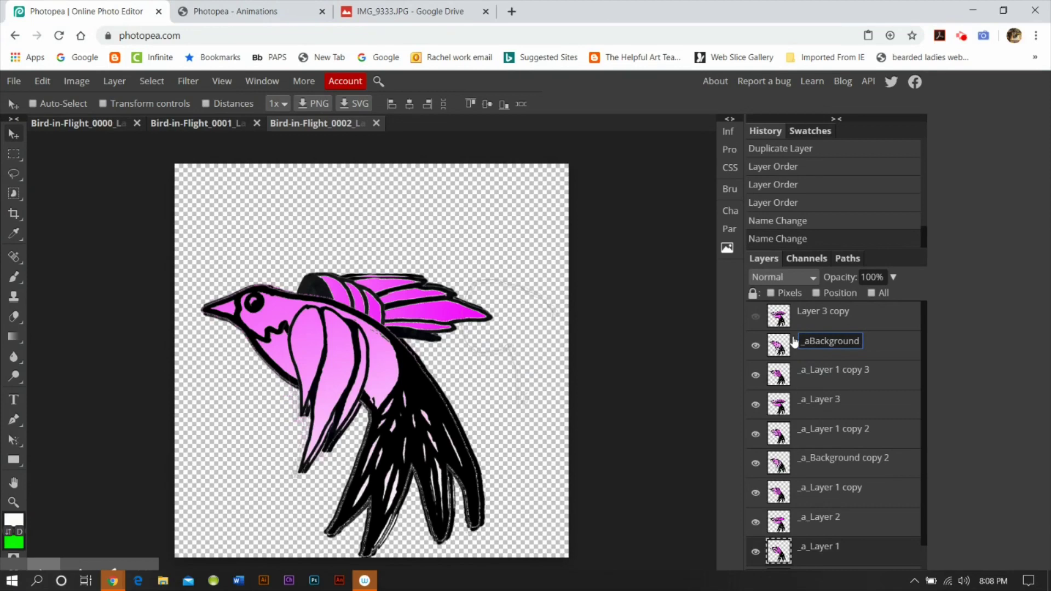
pyautogui.doubleClick(811, 313)
pyautogui.click(802, 313)
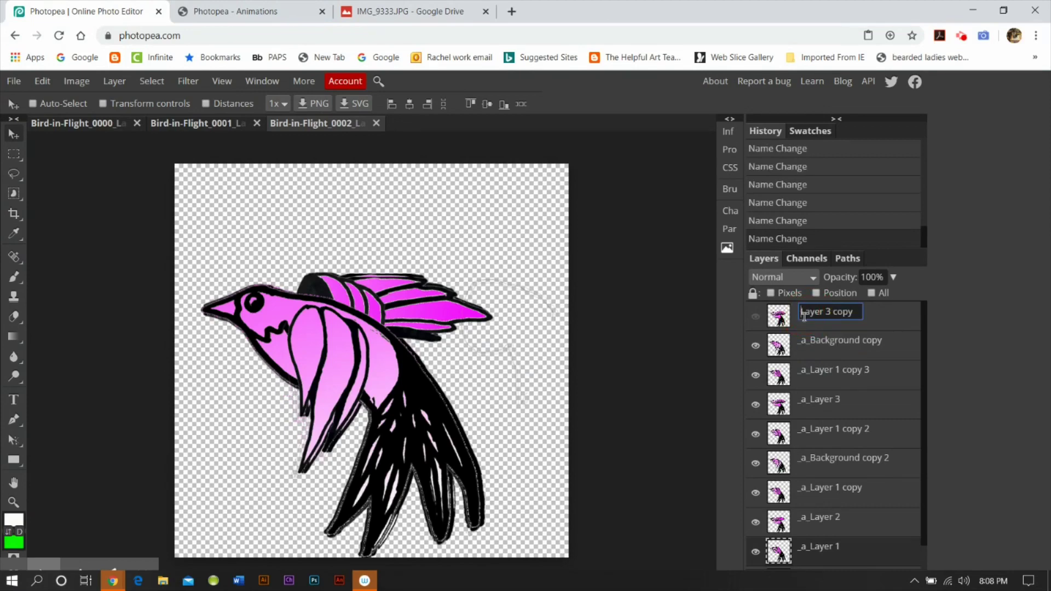
pyautogui.write('_a_')
pyautogui.scroll(-1, 852, 381)
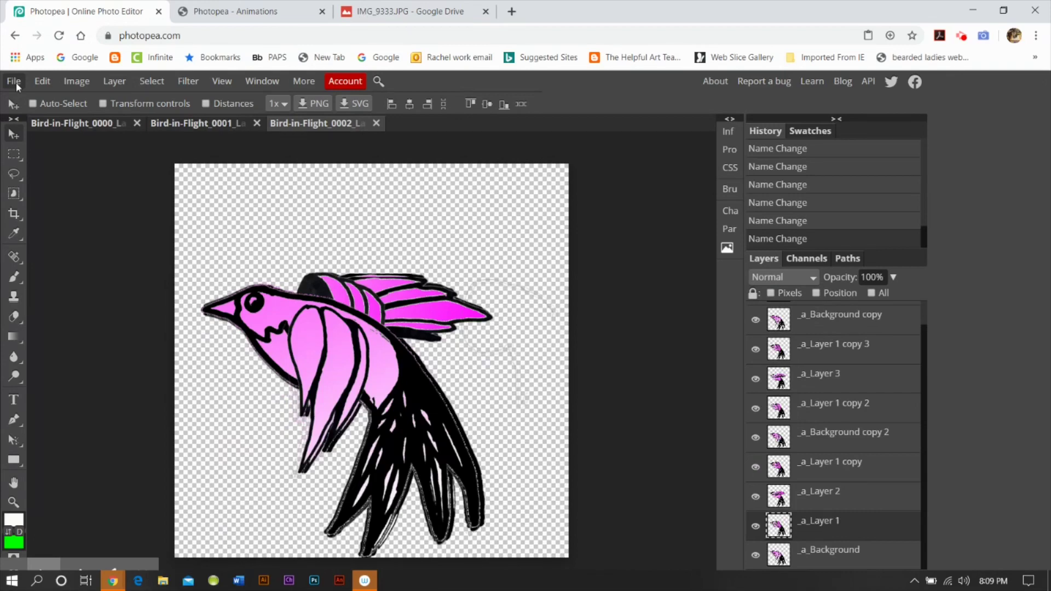
# Start exporting the bird document as a GIF
pyautogui.click(16, 82)
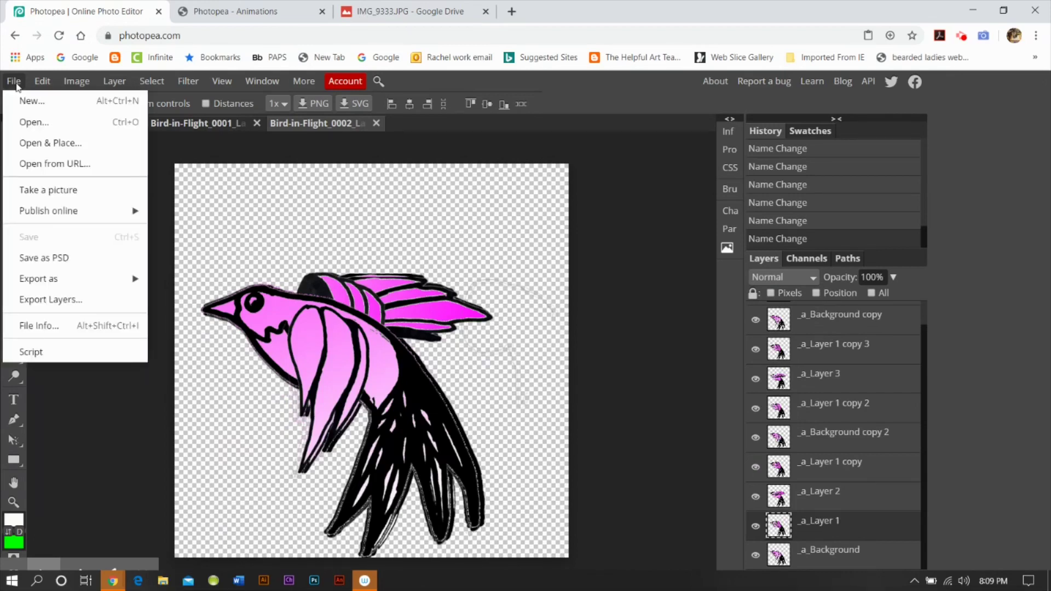
pyautogui.moveTo(70, 284)
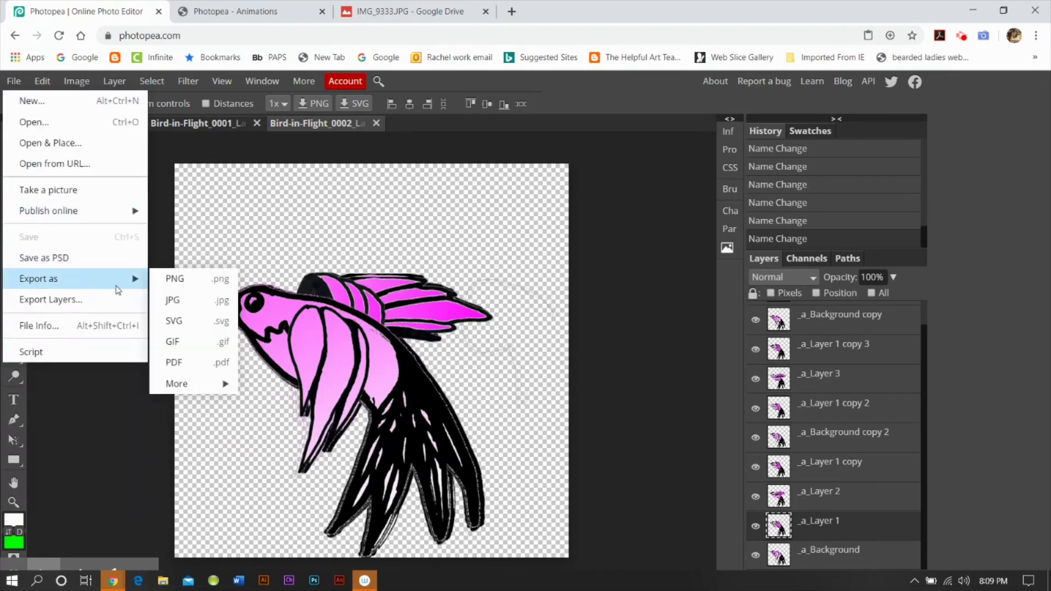
pyautogui.click(188, 343)
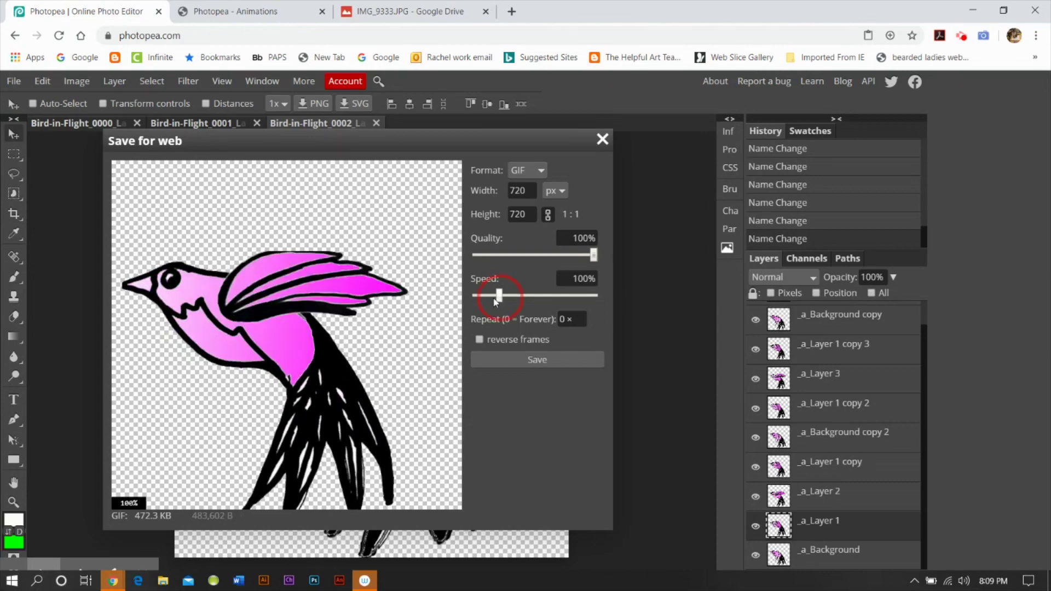
# Try a faster GIF animation speed of about 213%
pyautogui.moveTo(494, 300); pyautogui.dragTo(535, 296)
pyautogui.moveTo(535, 296); pyautogui.dragTo(533, 296)
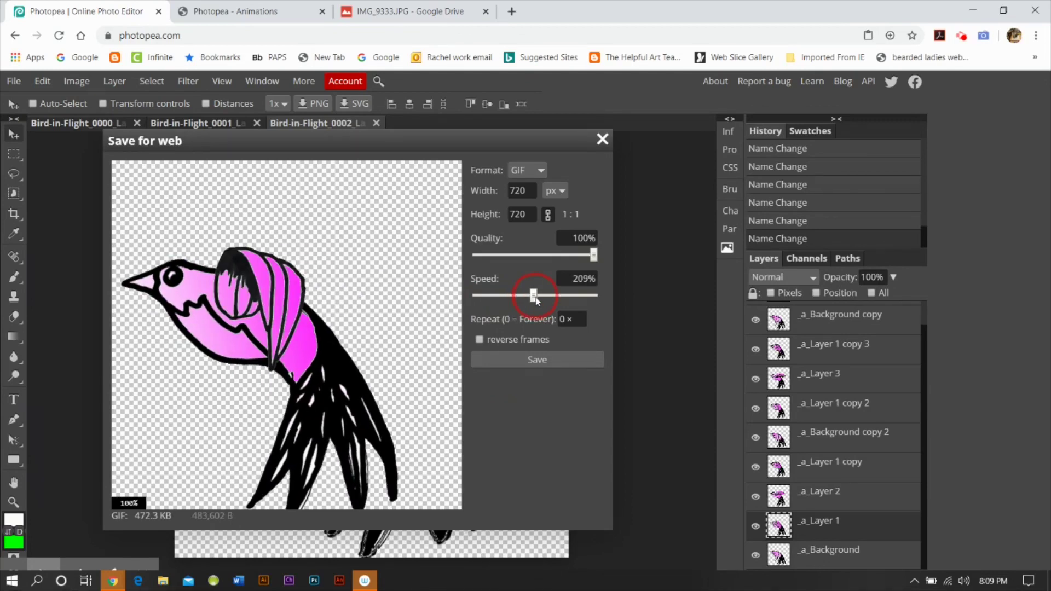
pyautogui.click(535, 296)
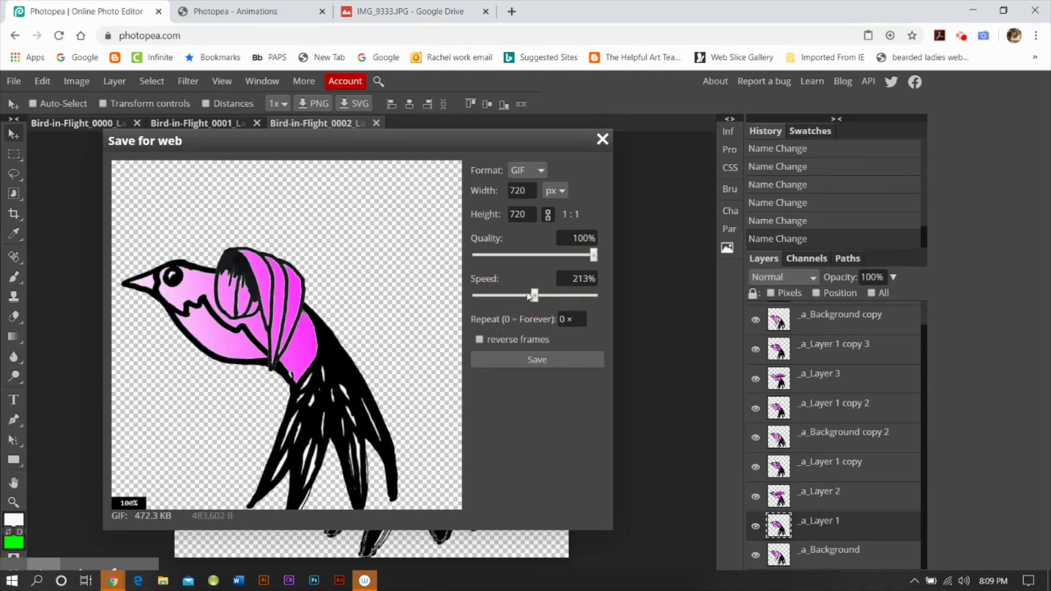
# Set the GIF animation speed to 102% and save the file
pyautogui.click(499, 296)
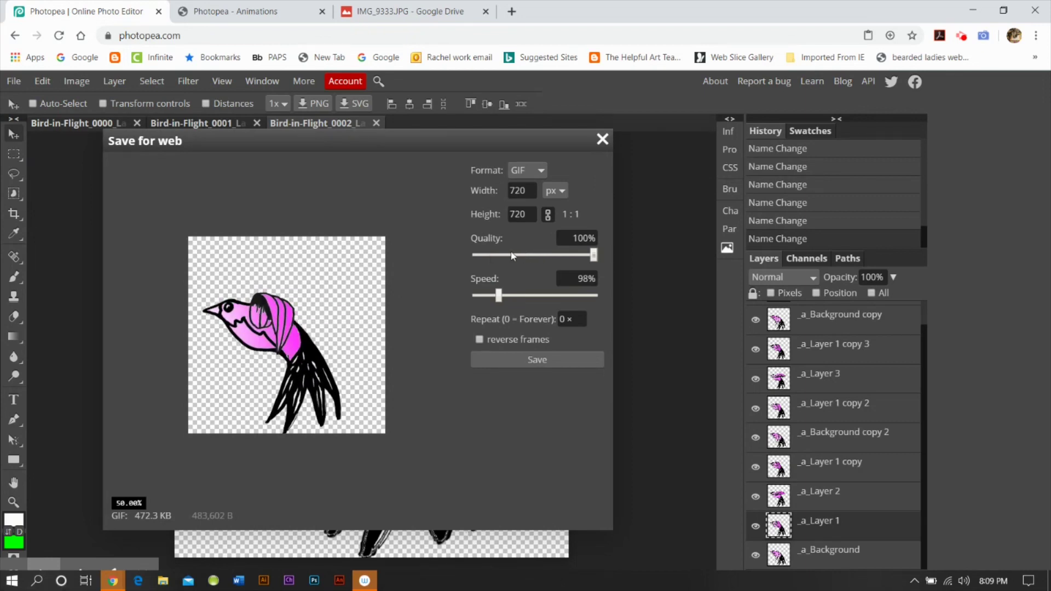
pyautogui.click(500, 296)
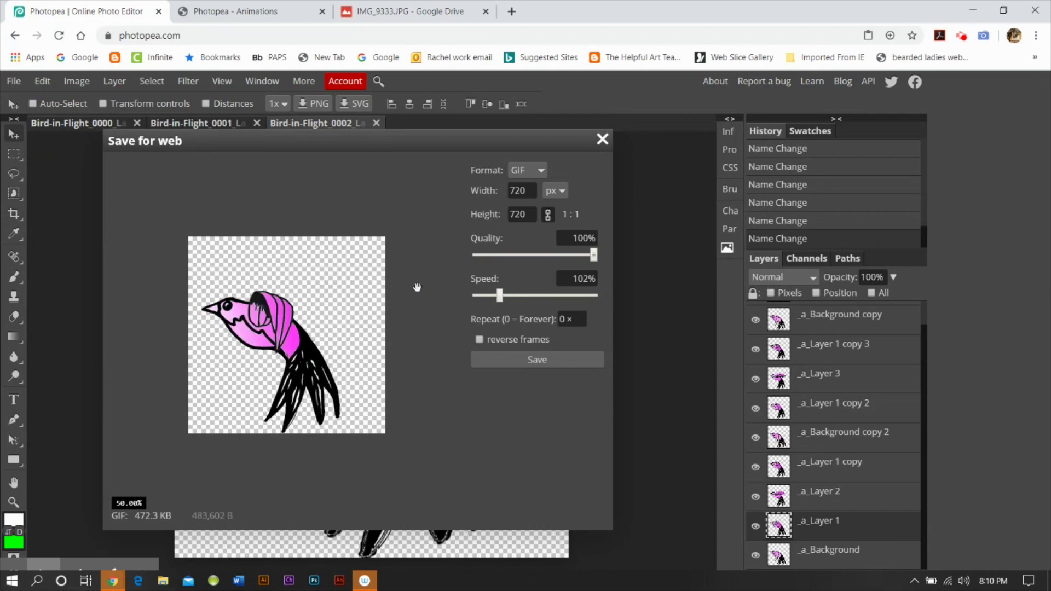
pyautogui.click(544, 360)
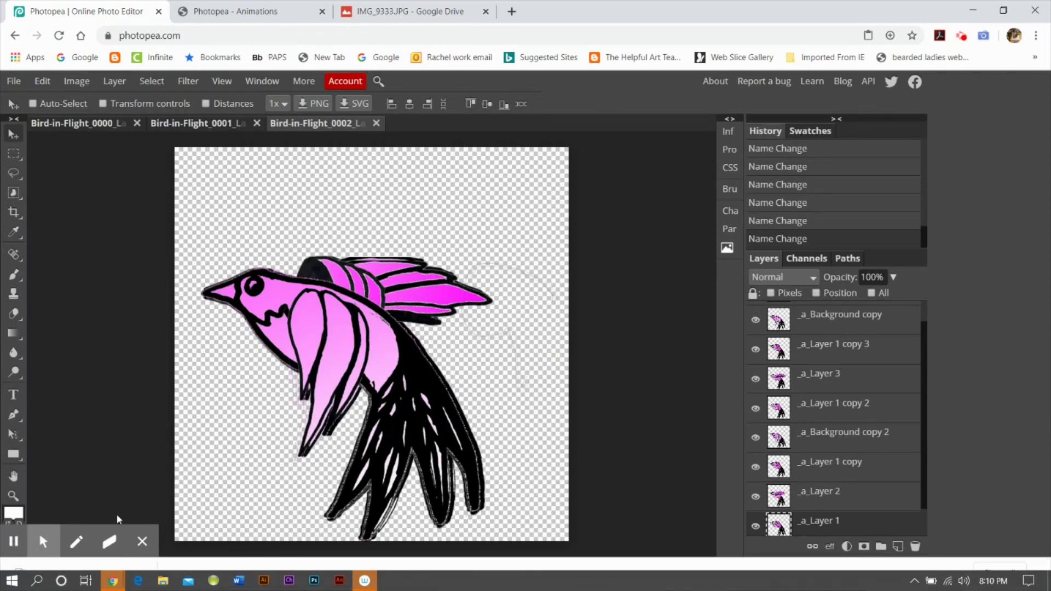
# Open the downloaded Bird-in-Flight_0002_Layer-2.gif to check how the animation plays, and close the viewer
pyautogui.rightClick(53, 564)
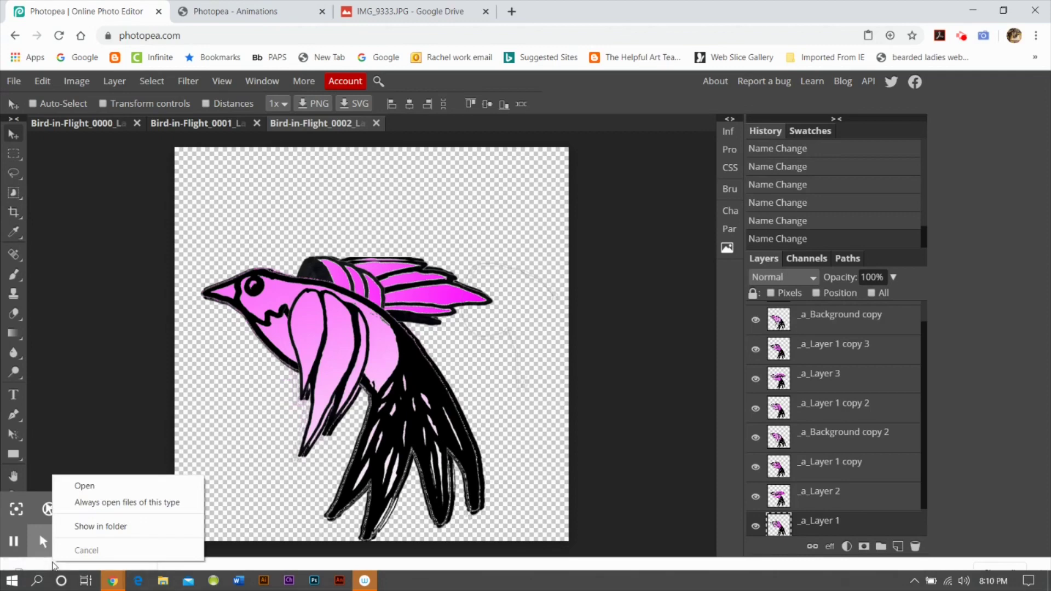
pyautogui.click(85, 485)
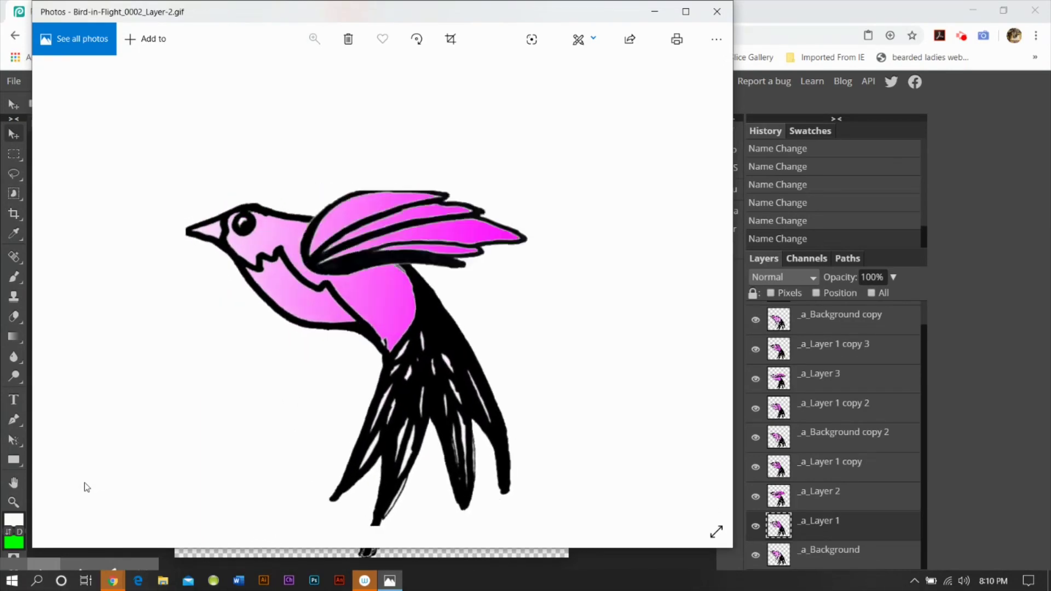
pyautogui.click(717, 12)
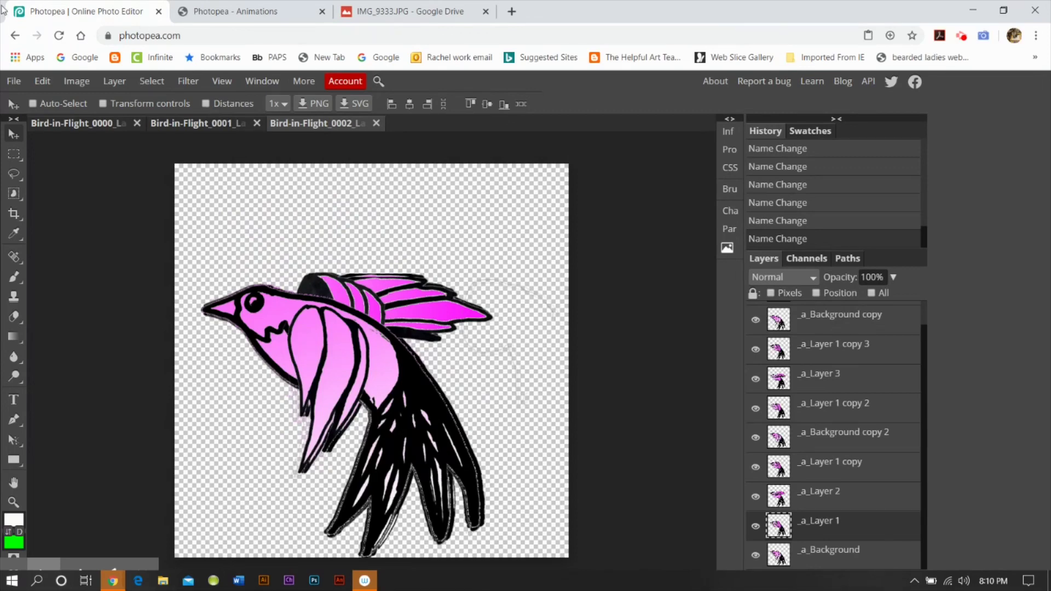
# Start another GIF export of the bird animation and slow its speed to 61%
pyautogui.click(22, 82)
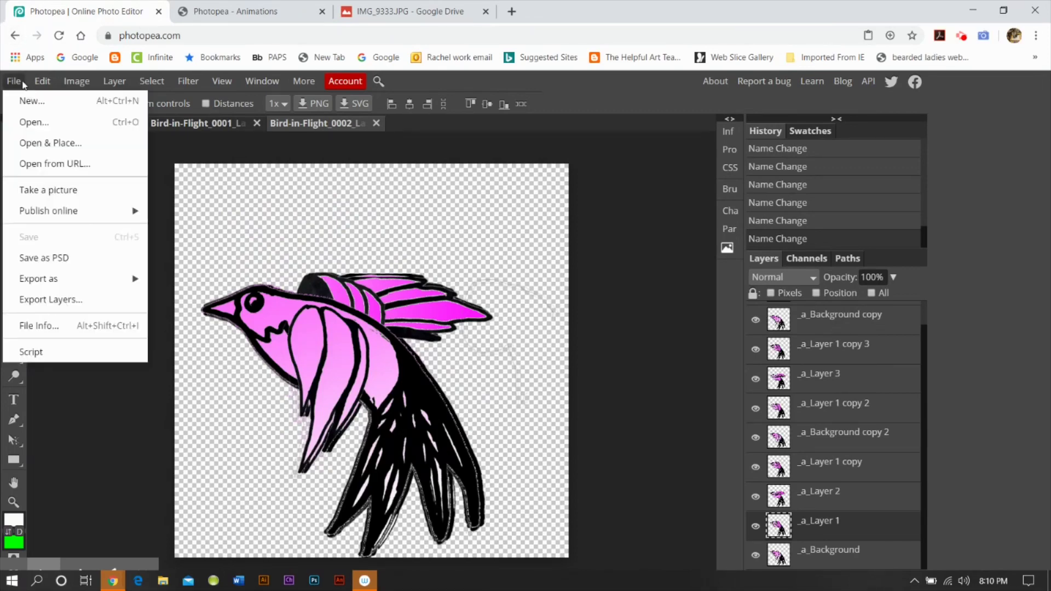
pyautogui.moveTo(60, 286)
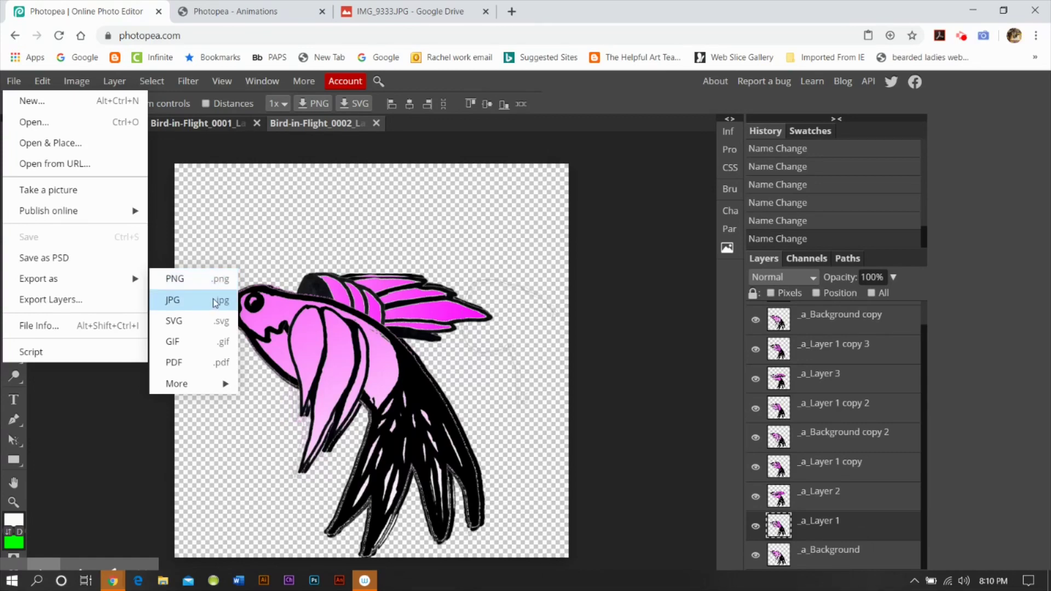
pyautogui.click(202, 341)
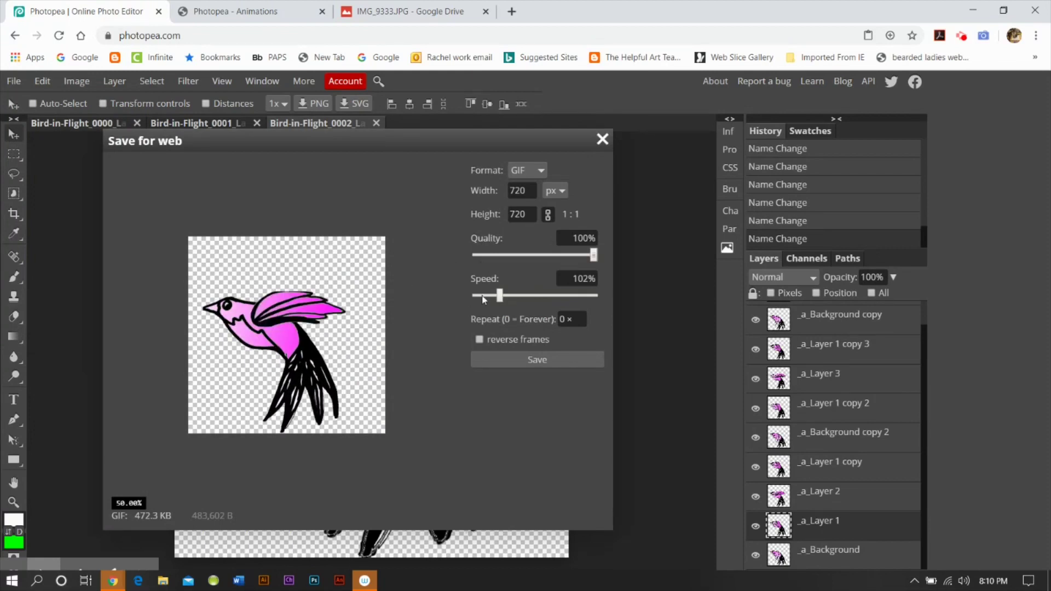
pyautogui.click(482, 296)
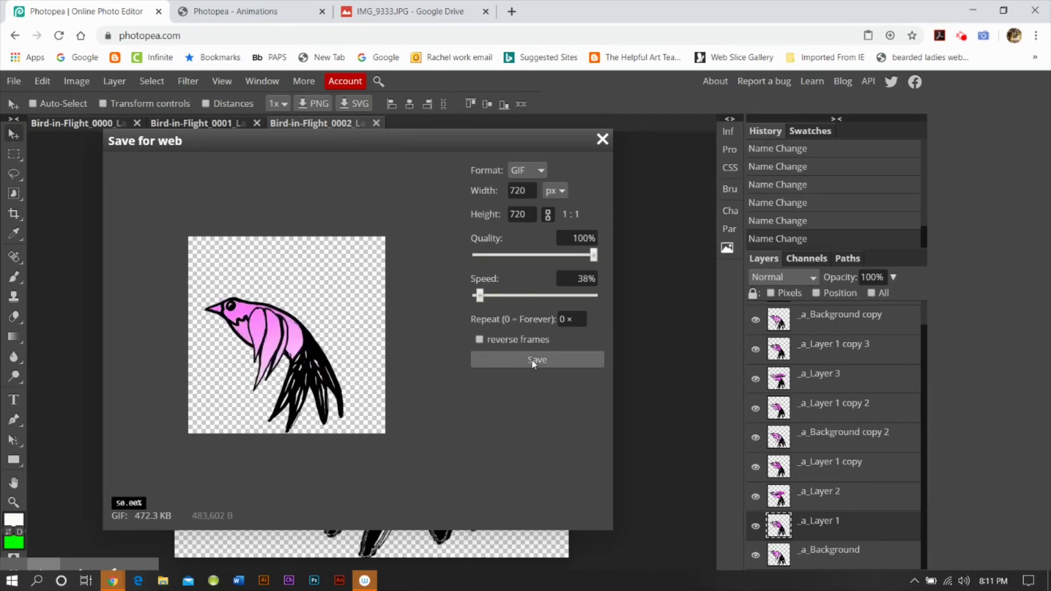
pyautogui.click(489, 299)
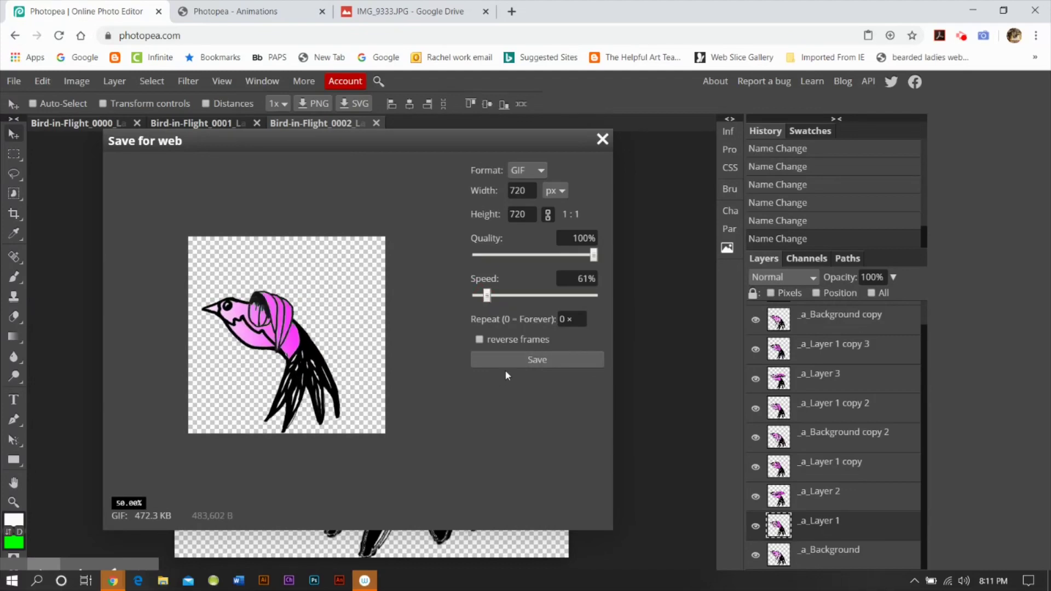